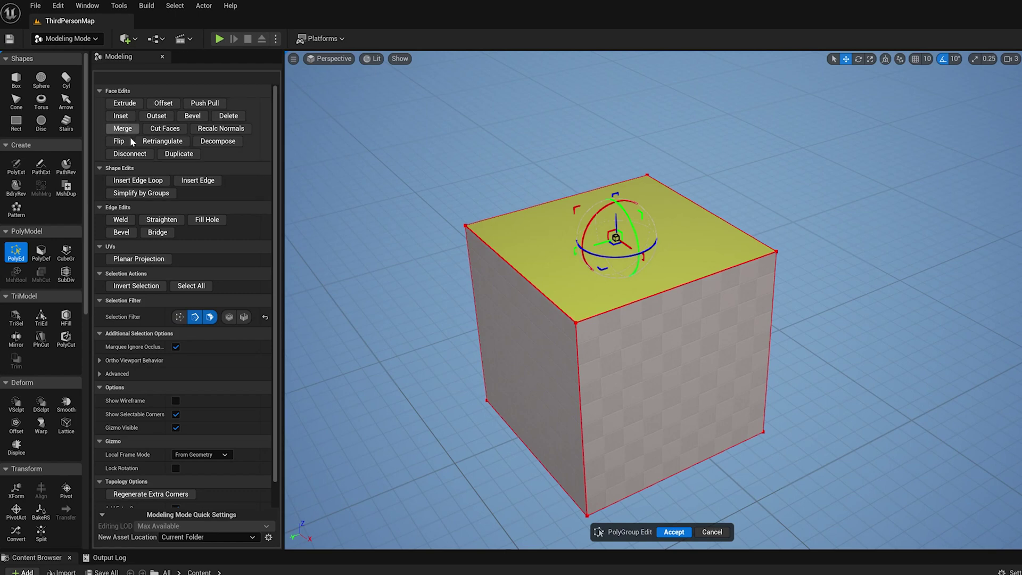
Inset the cube's top face and extrude the inner face upward into a smaller block
click(120, 116)
click(537, 243)
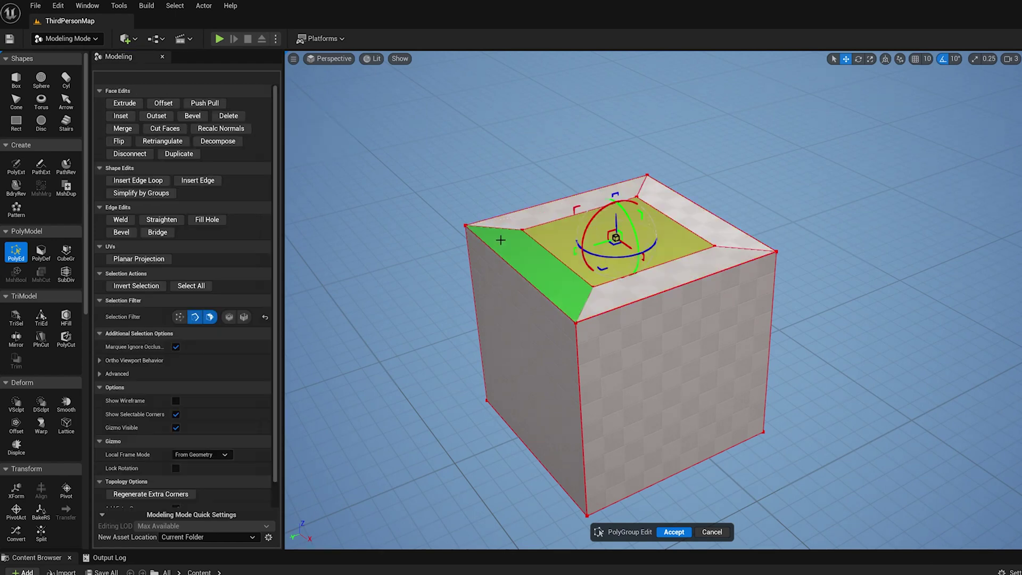
click(124, 103)
click(568, 188)
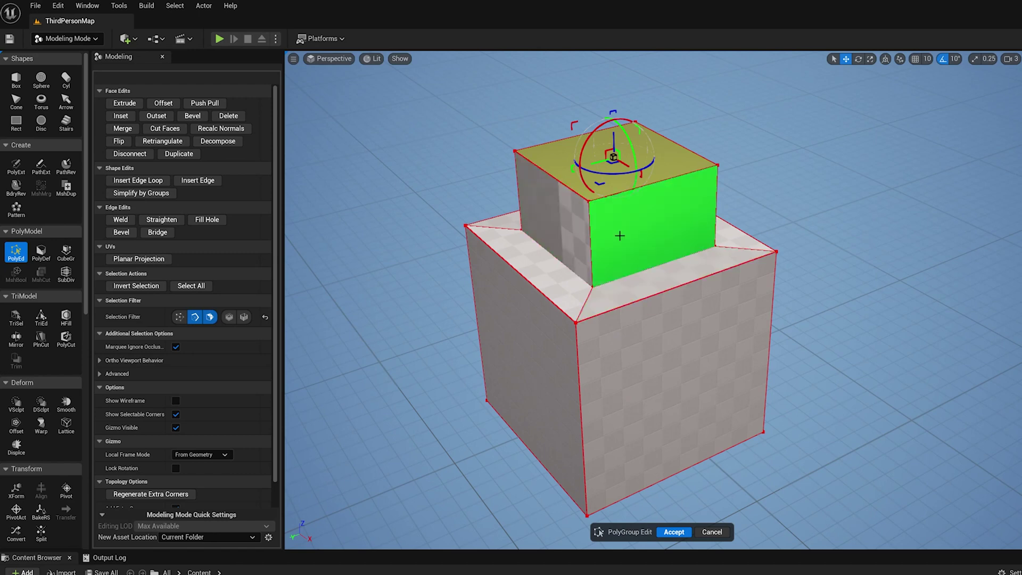
Merge one side face of the upper block with the ledge face beneath it into a single polygroup
alt+drag(651, 272, 630, 207)
click(745, 173)
alt+drag(601, 250, 623, 218)
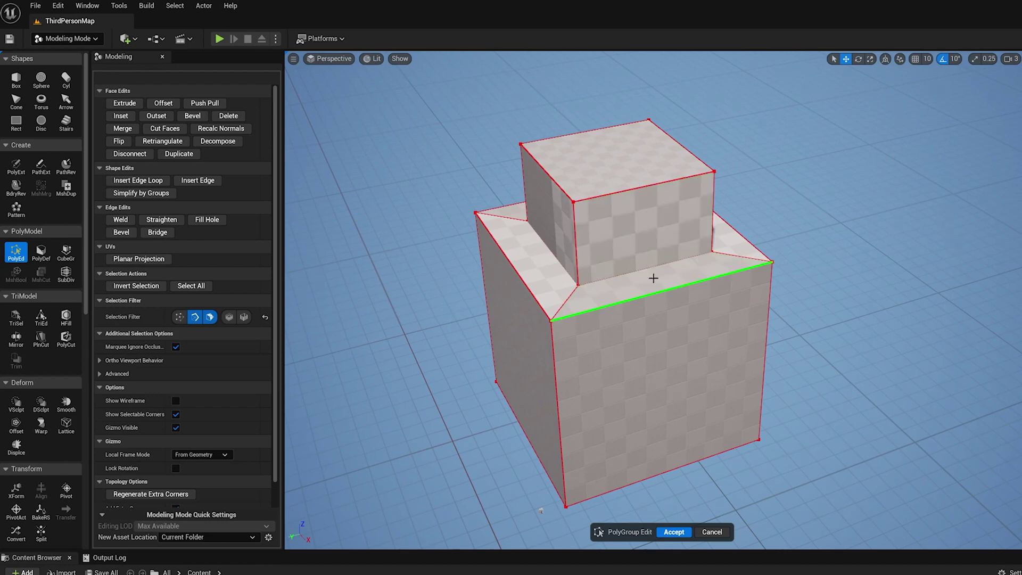
mouse_move(596, 306)
alt+mouse_down()
mouse_move(559, 276)
mouse_move(598, 311)
mouse_move(575, 292)
mouse_move(588, 289)
alt+mouse_up()
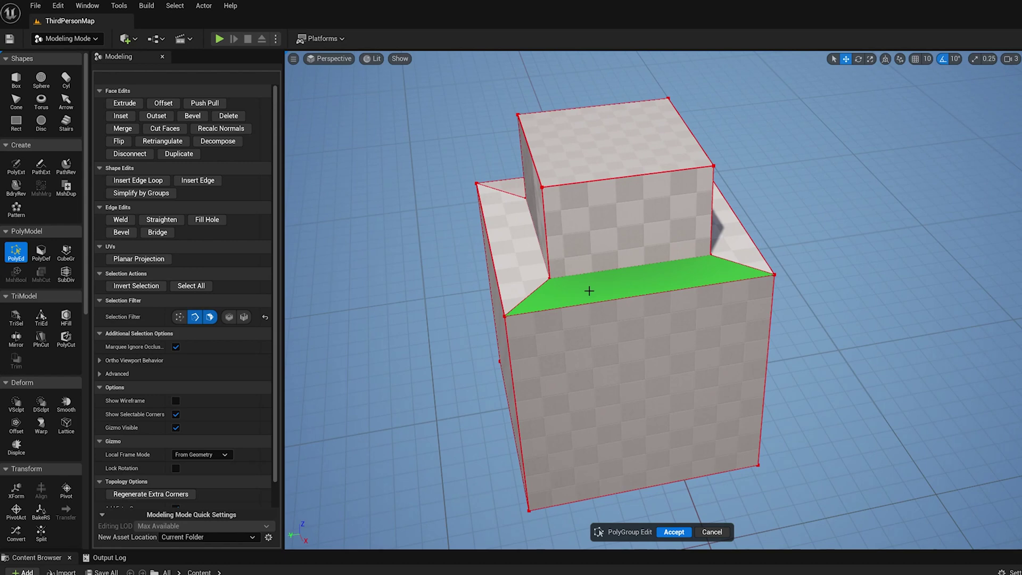
alt+drag(577, 226, 558, 223)
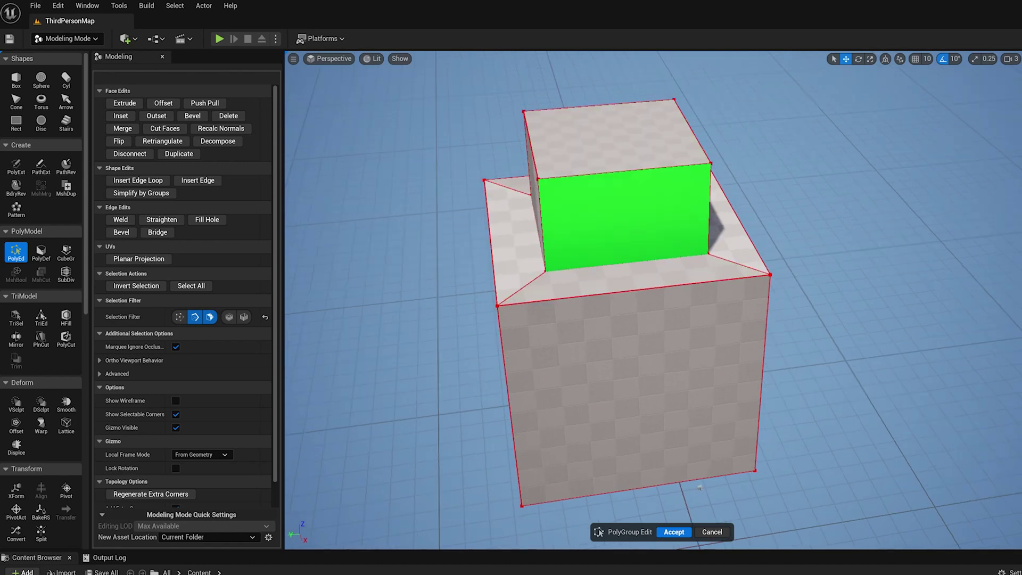
alt+drag(650, 250, 596, 251)
click(587, 208)
shift+click(588, 260)
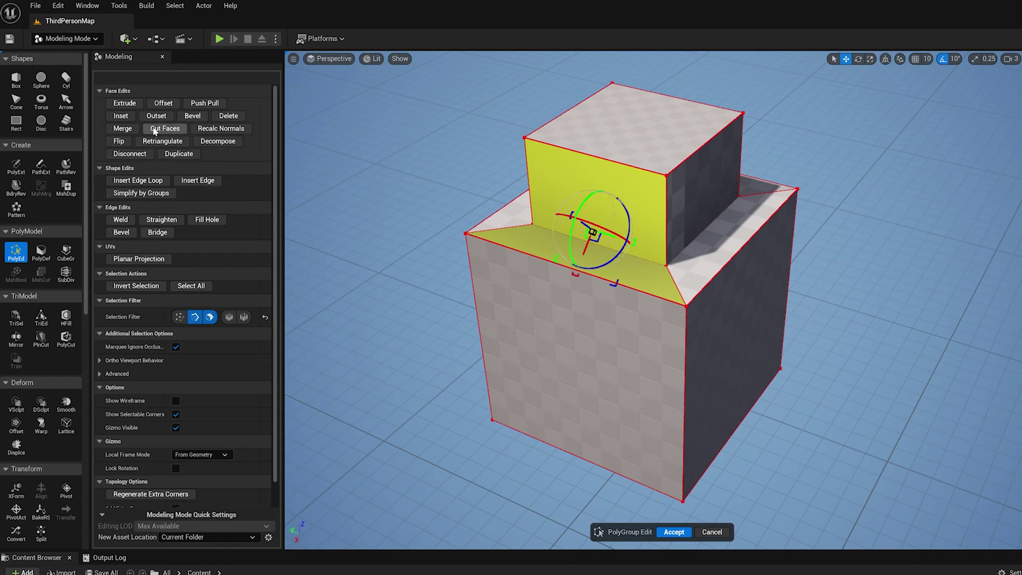
click(124, 132)
Merge the adjacent side face of the upper block with its neighbouring ledge face
click(700, 186)
shift+click(697, 261)
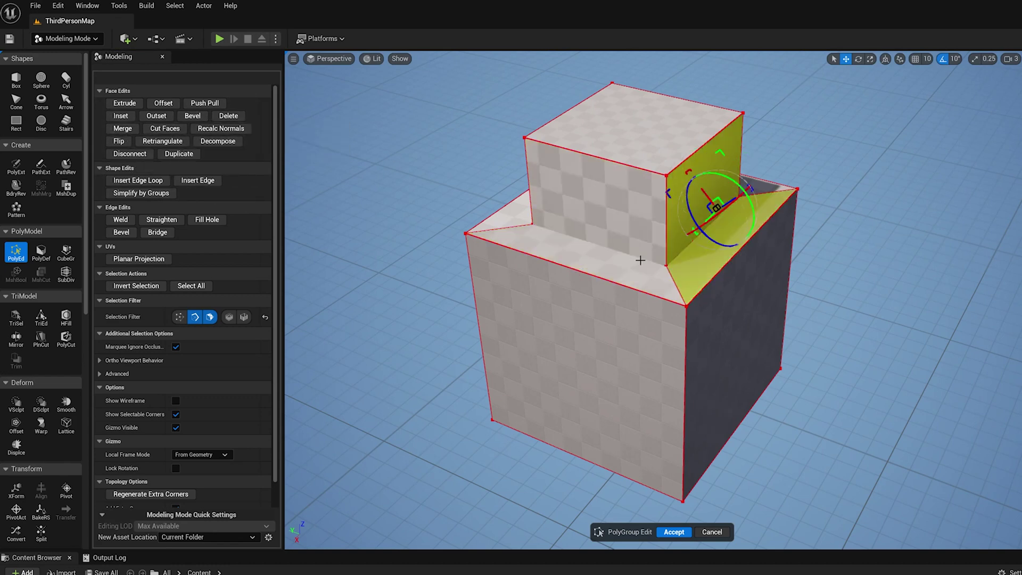
click(125, 130)
Merge the side and ledge faces on the two remaining sides of the upper block
alt+drag(718, 244, 585, 244)
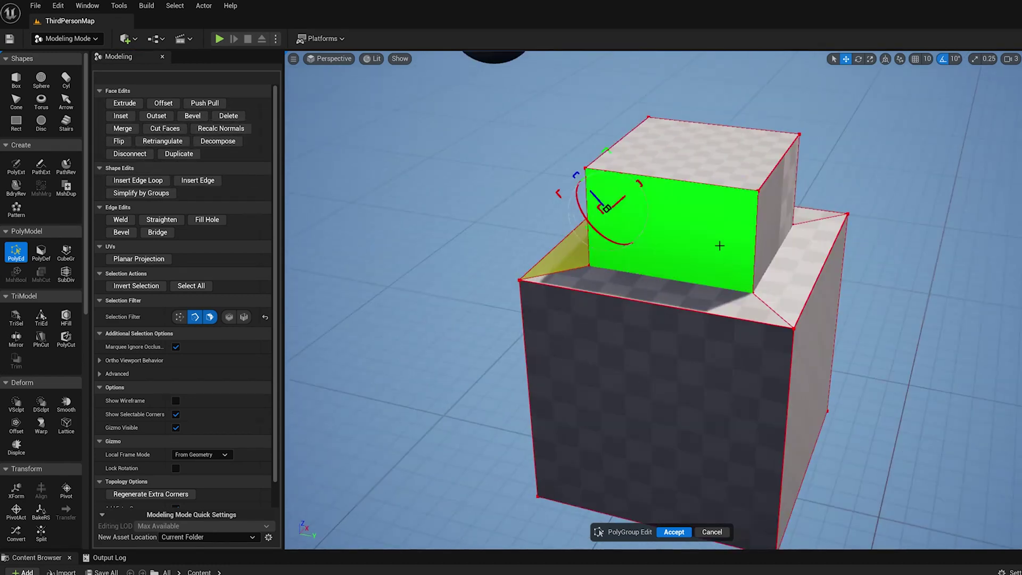
click(719, 244)
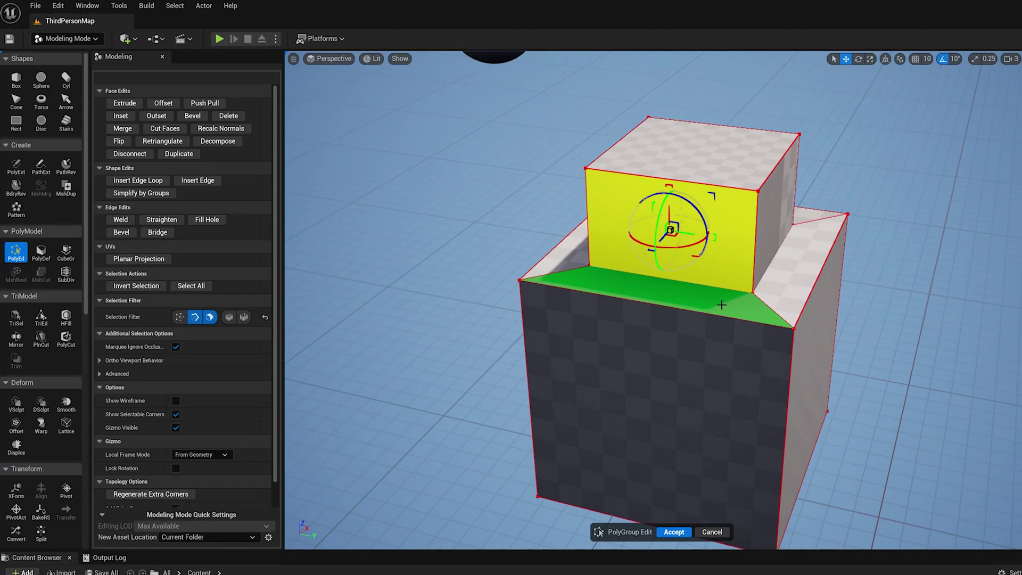
click(777, 235)
shift+click(782, 264)
click(128, 130)
Examine the merged side-and-ledge groups around the upper block by selecting them from different angles
alt+drag(802, 263, 729, 263)
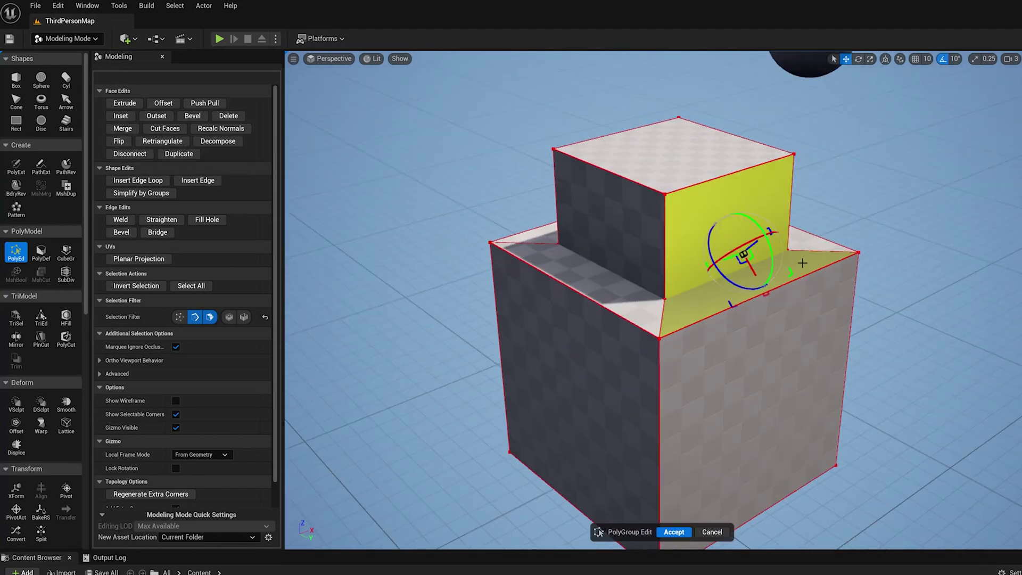
alt+drag(854, 222, 798, 222)
alt+drag(878, 205, 973, 271)
click(570, 233)
click(665, 229)
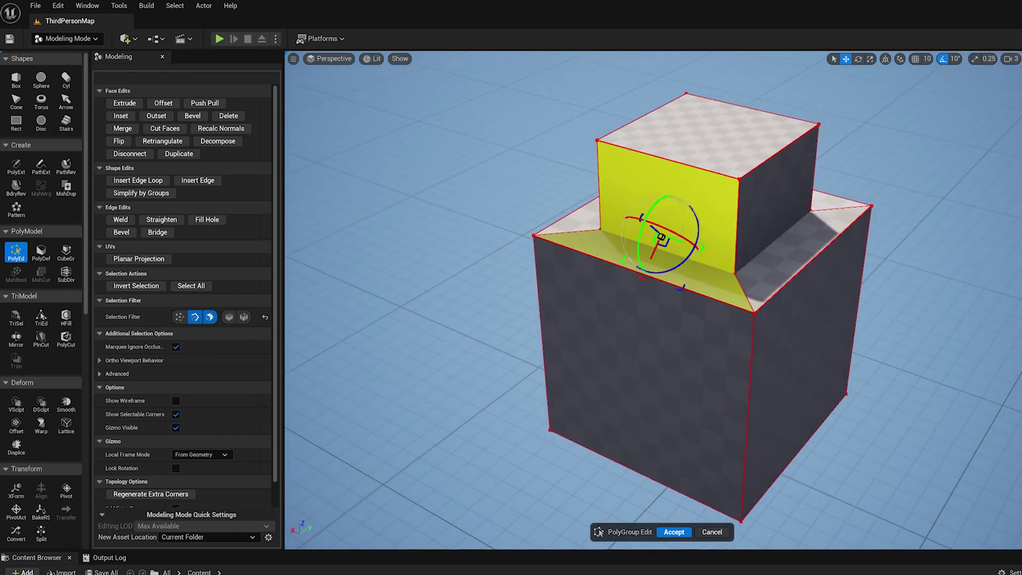
alt+drag(665, 228, 598, 228)
click(591, 226)
alt+drag(557, 173, 576, 218)
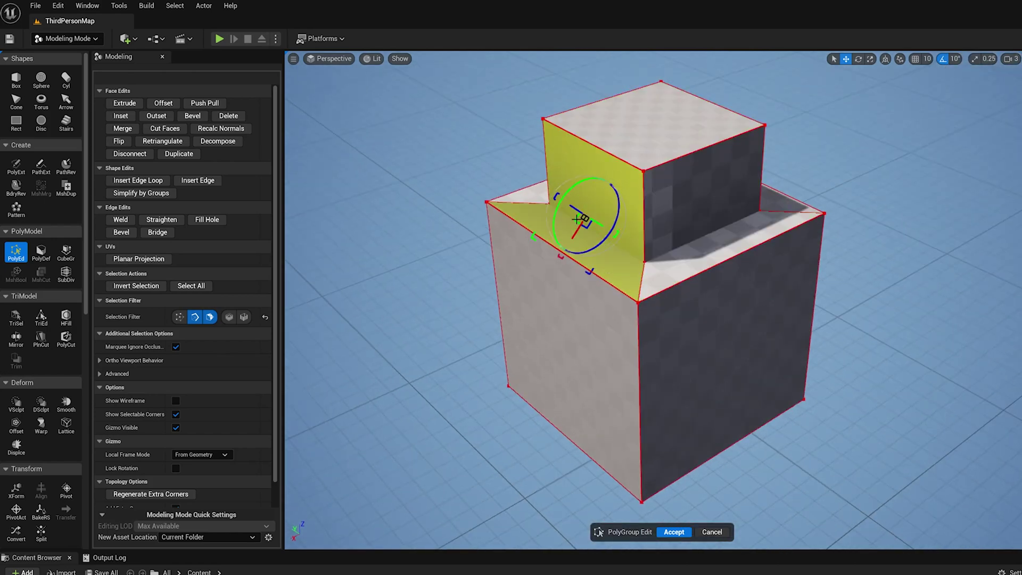
alt+drag(616, 260, 601, 198)
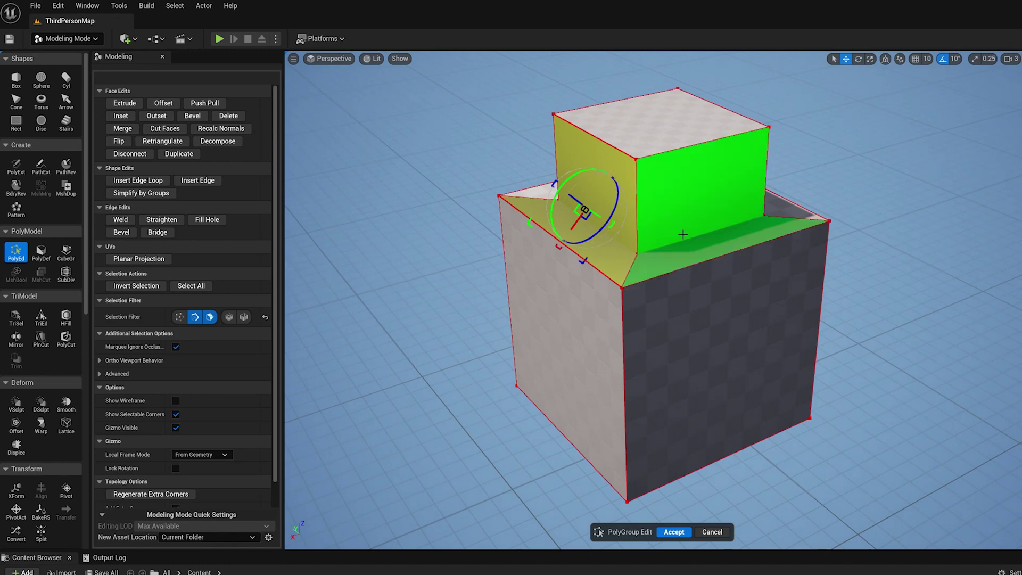
alt+drag(681, 232, 601, 241)
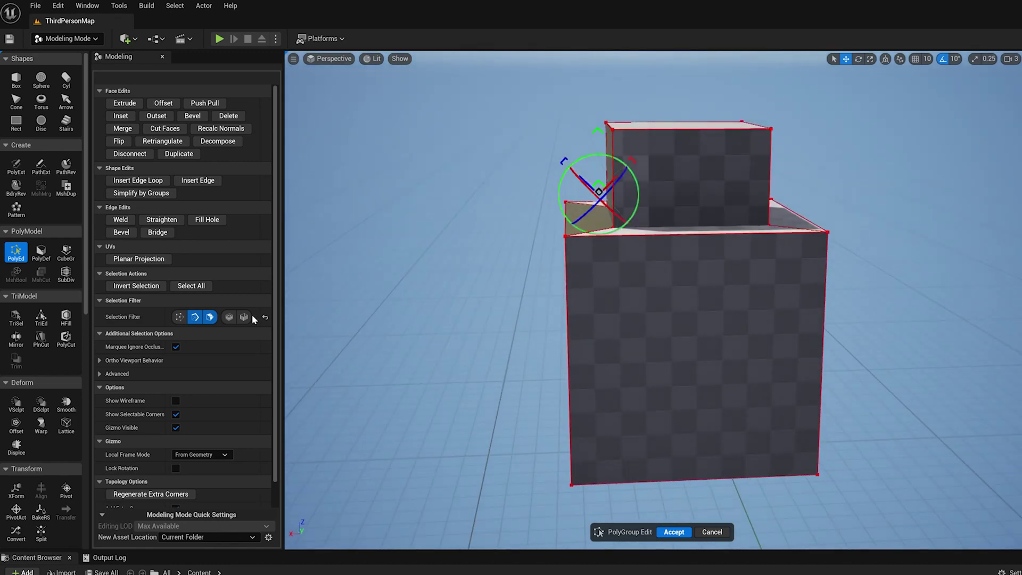
Limit the selection filter to edges and select the four vertical edges of the upper block
click(210, 318)
alt+drag(591, 181, 551, 155)
drag(549, 155, 797, 200)
alt+drag(796, 200, 746, 333)
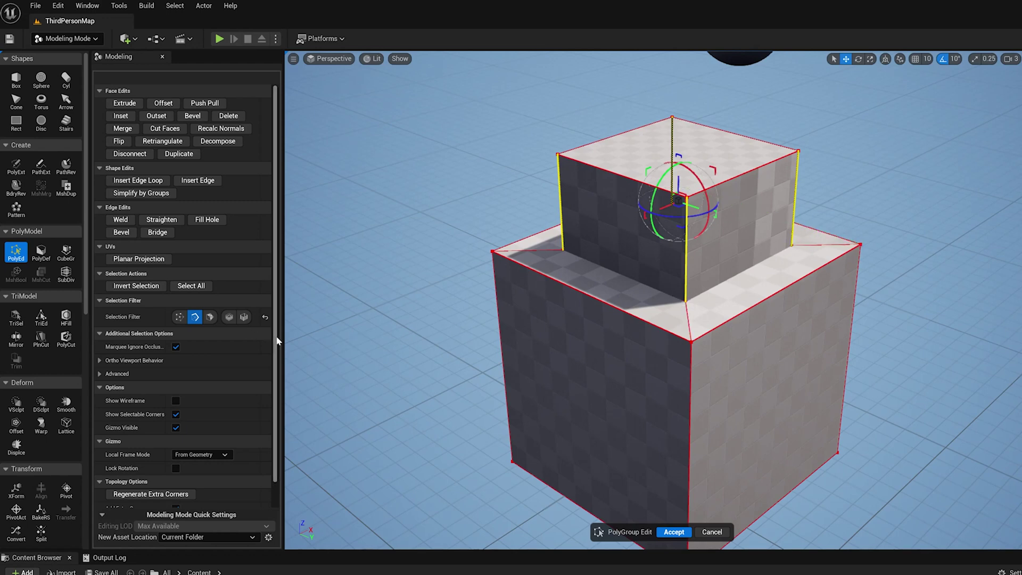
Clear the edge selection and disable Add Extra Corners in the topology options
scroll(213, 458, down, 1)
click(395, 353)
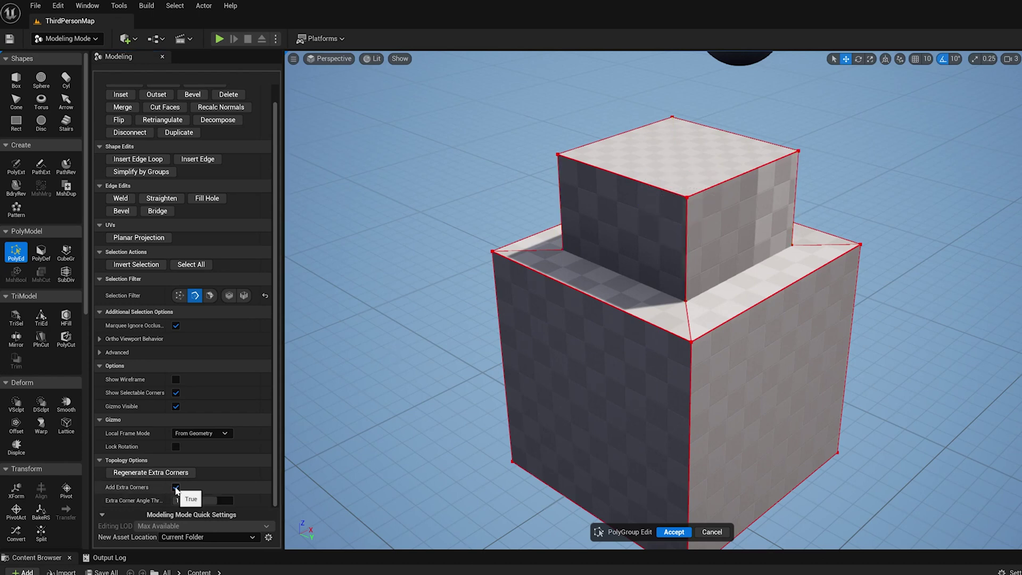
click(176, 487)
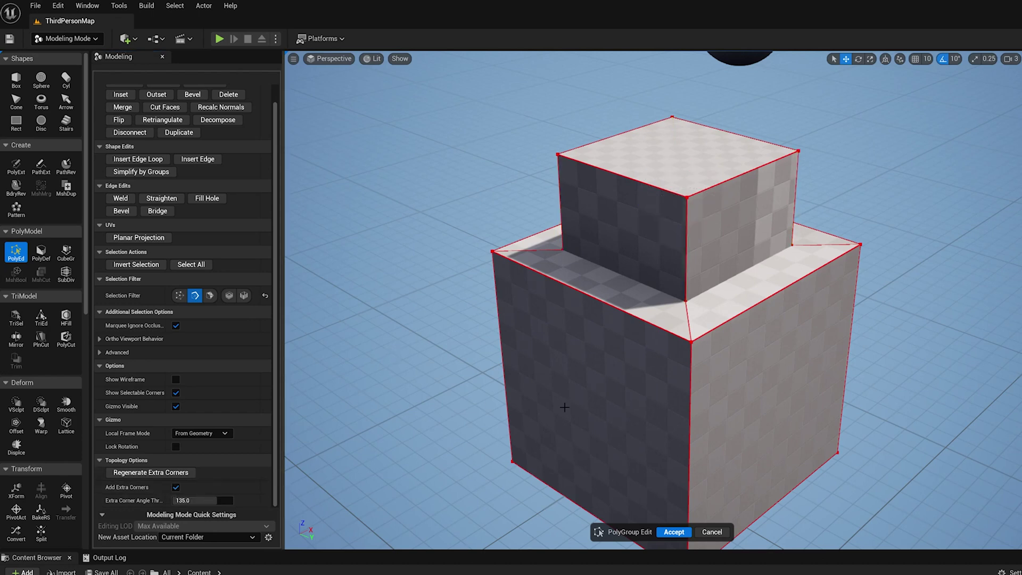
click(176, 487)
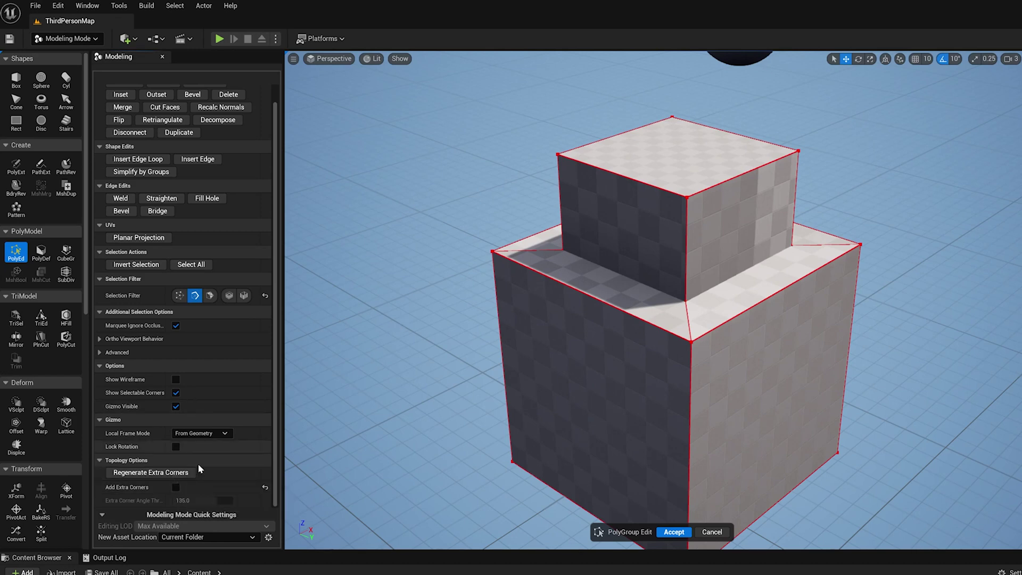
Select the four bent corner edges between the merged groups and straighten them
alt+drag(436, 329, 420, 308)
alt+drag(527, 216, 730, 223)
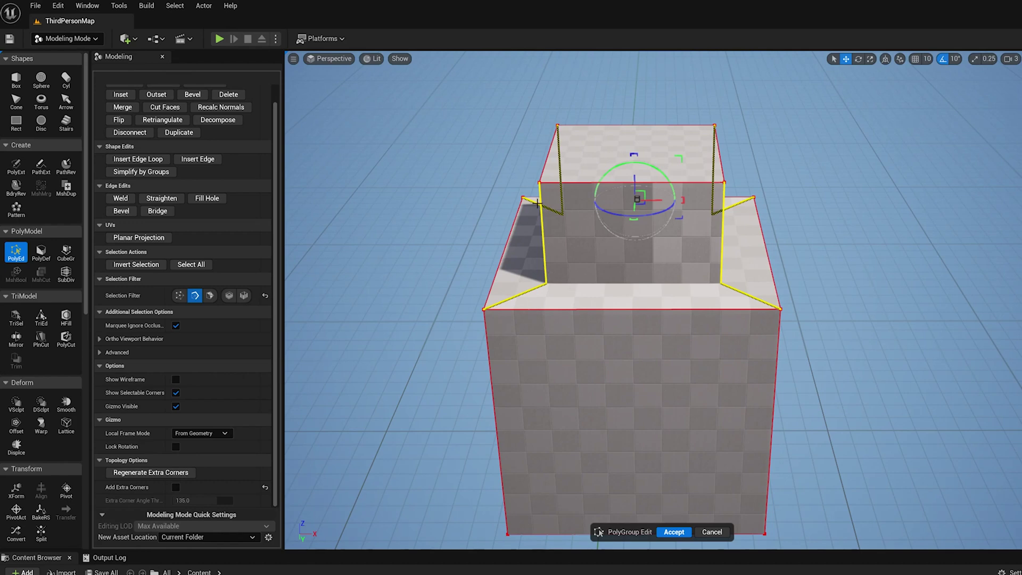
alt+drag(522, 306, 595, 306)
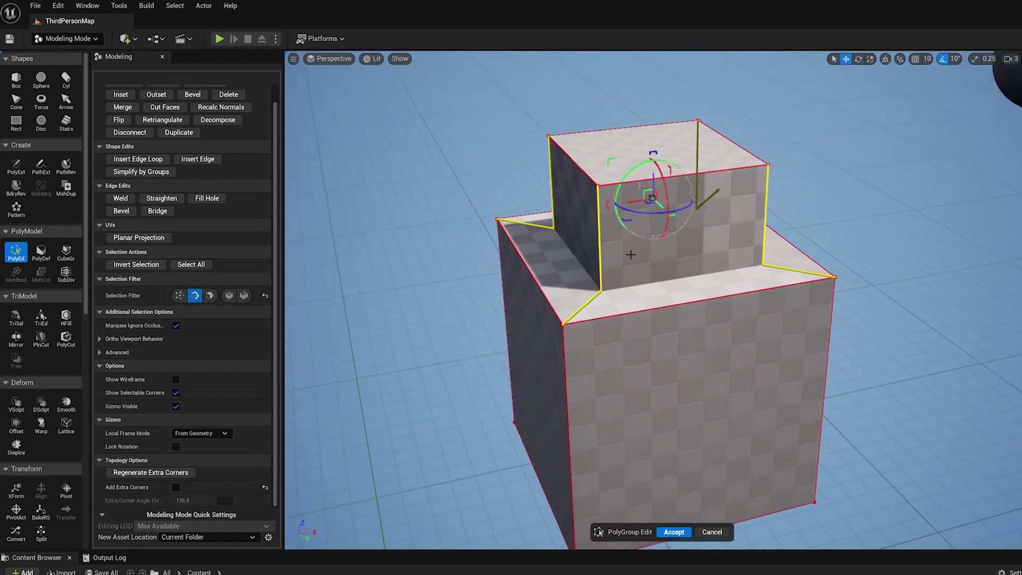
alt+drag(700, 264, 690, 265)
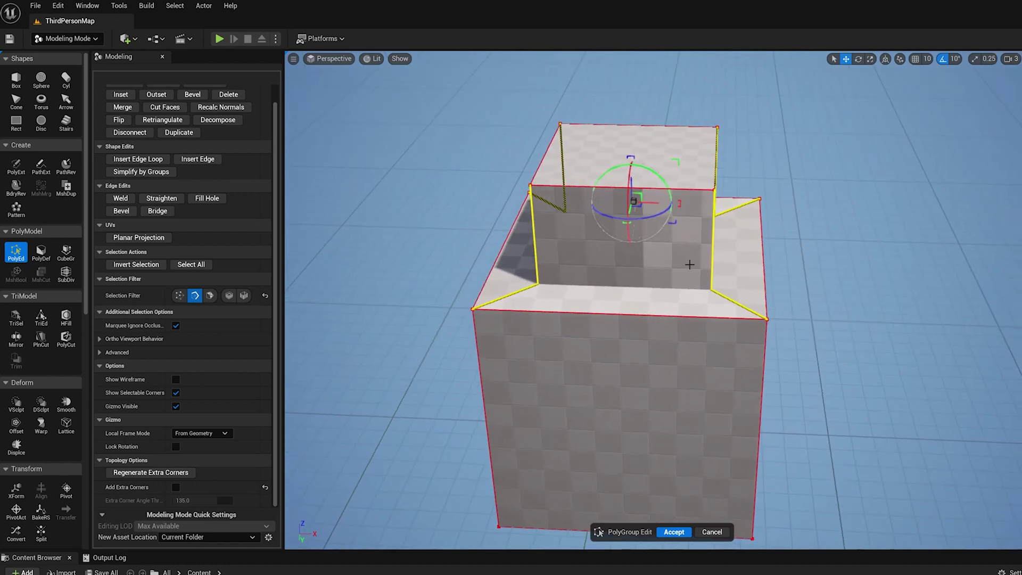
click(161, 198)
Examine the straightened corner edges and the sloped sides around the upper part of the mesh
alt+drag(460, 197, 476, 228)
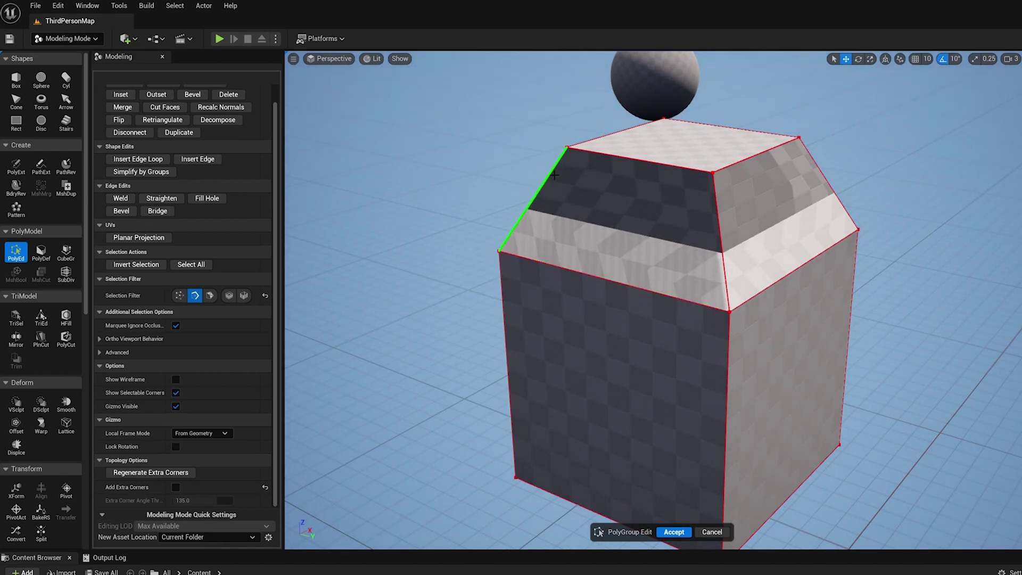
alt+drag(554, 175, 543, 208)
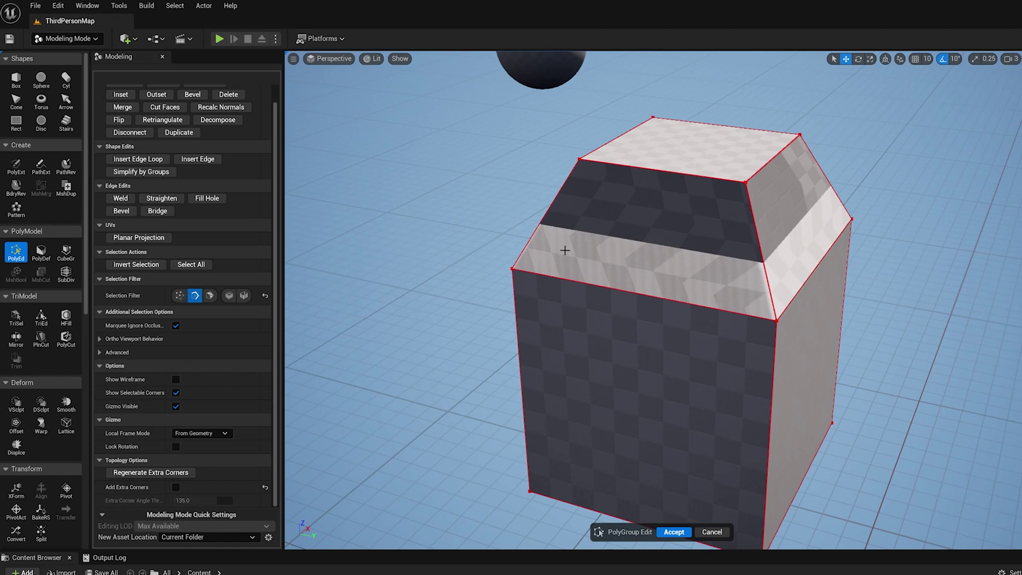
alt+drag(565, 250, 605, 231)
alt+drag(571, 259, 590, 246)
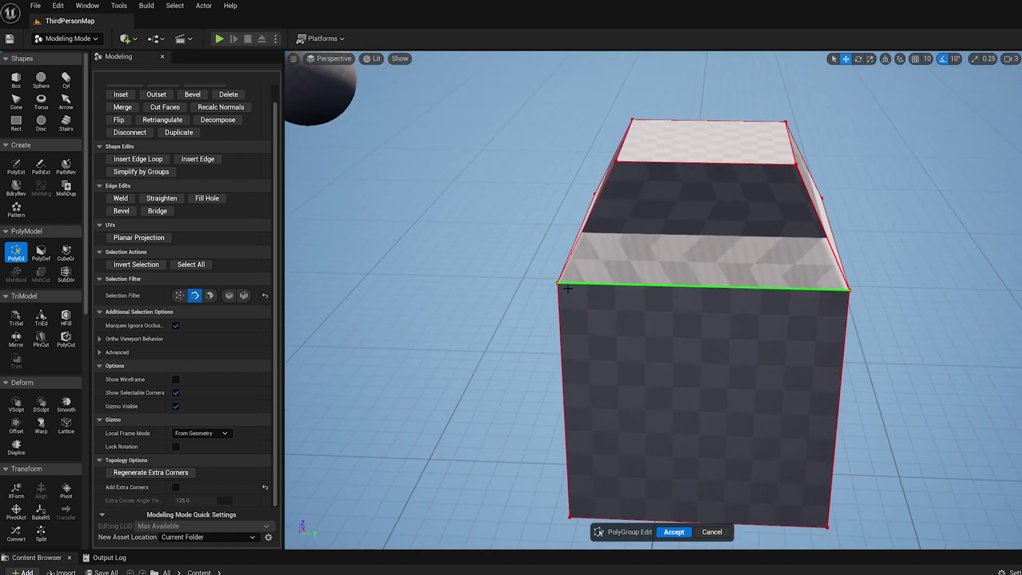
alt+drag(695, 274, 454, 266)
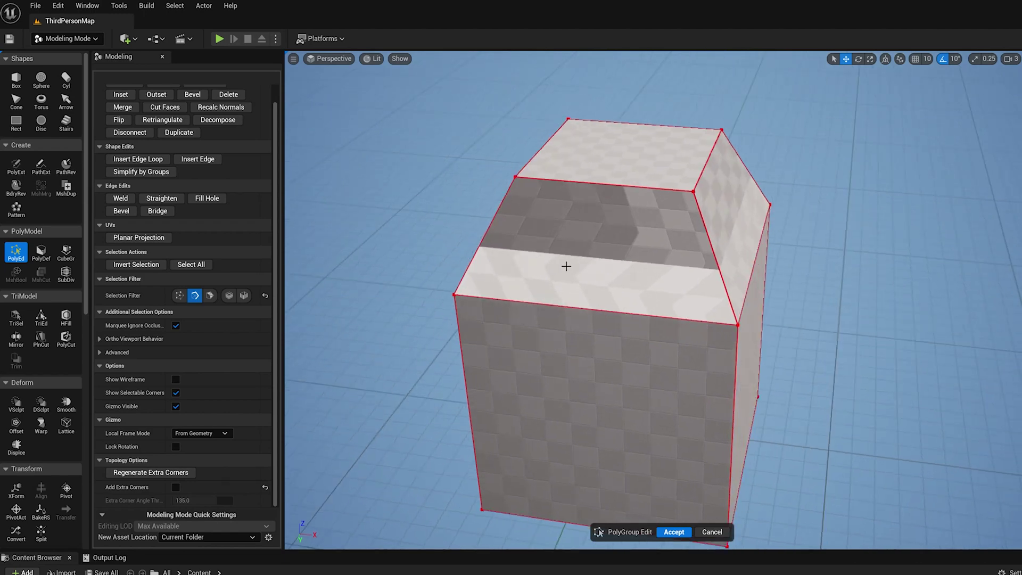
mouse_move(566, 266)
alt+mouse_down()
mouse_move(590, 208)
mouse_move(619, 221)
mouse_move(648, 193)
alt+mouse_up()
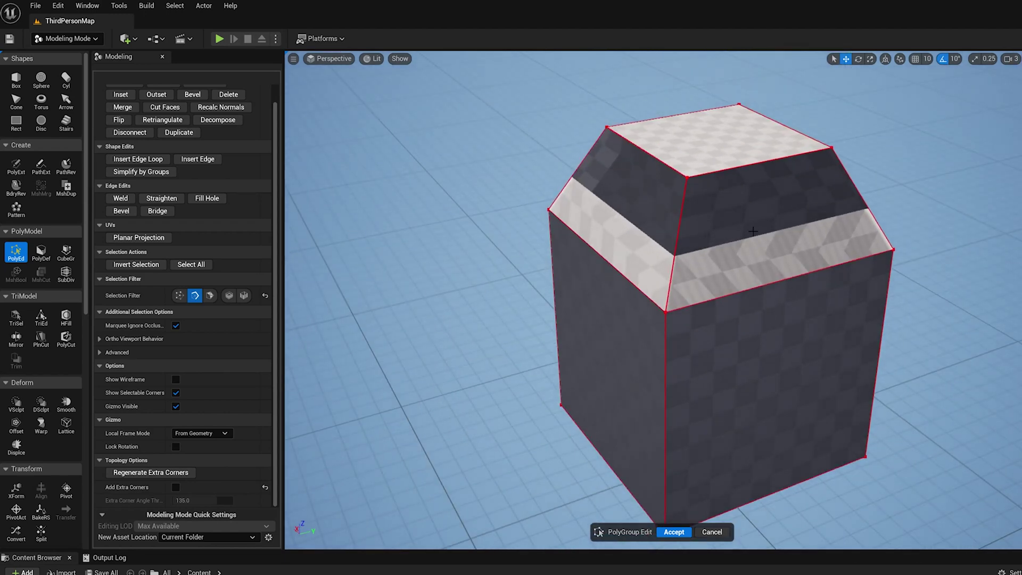
alt+drag(753, 231, 769, 223)
alt+drag(705, 277, 627, 277)
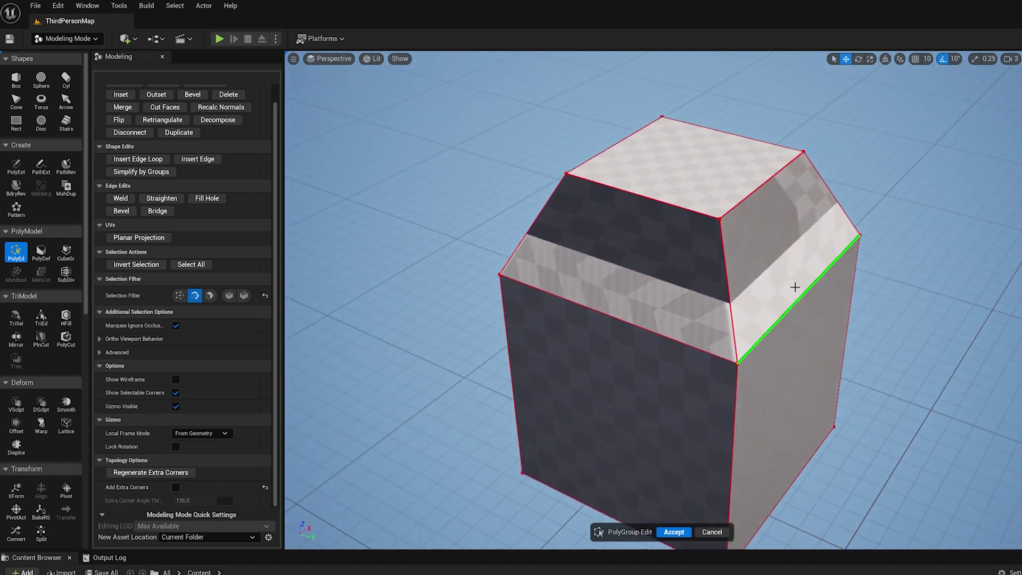
mouse_move(795, 288)
alt+mouse_down()
mouse_move(767, 289)
mouse_move(801, 293)
alt+mouse_up()
alt+drag(456, 304, 362, 294)
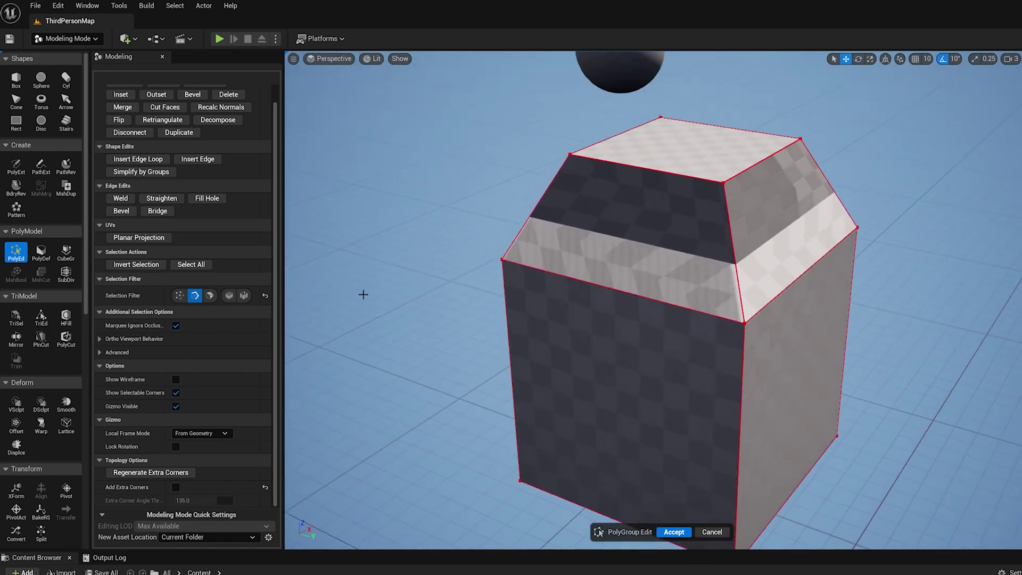
Simplify the whole mesh by its polygroups
click(141, 172)
alt+drag(354, 194, 539, 201)
alt+drag(649, 246, 598, 182)
alt+drag(717, 228, 721, 198)
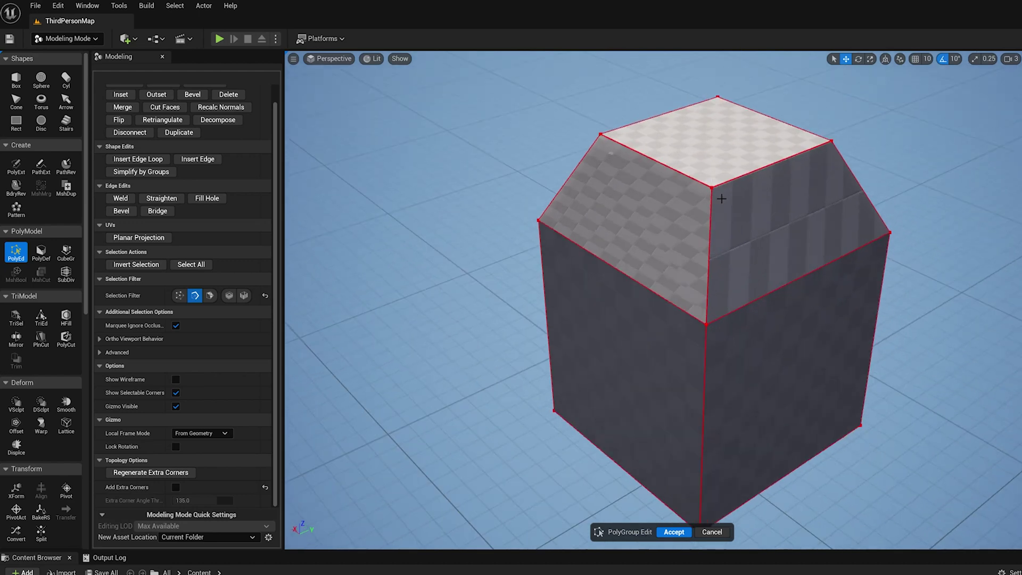
alt+drag(705, 264, 614, 258)
Limit the selection filter to faces and select one of the sloped side faces
click(194, 295)
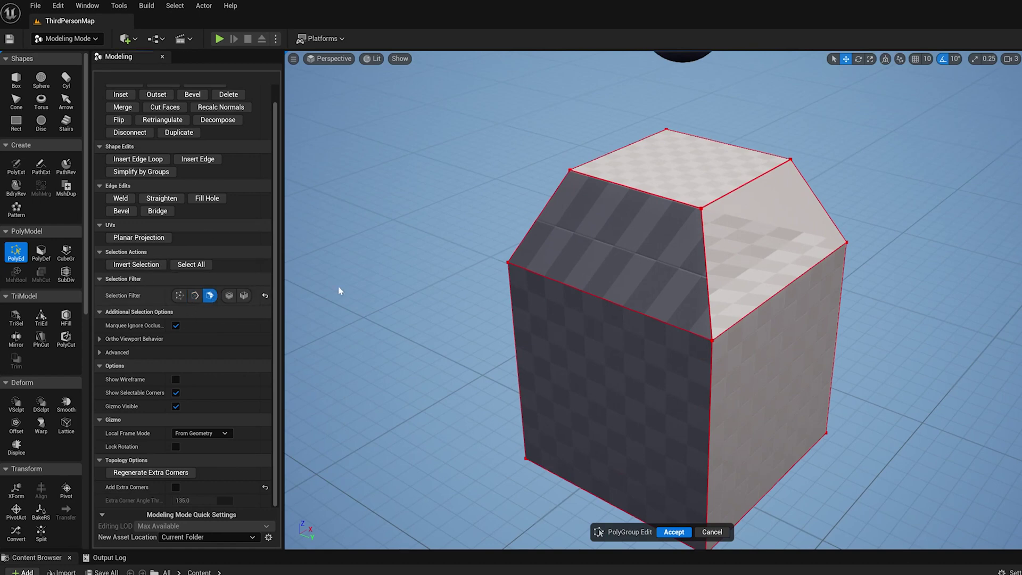
alt+drag(339, 290, 444, 295)
click(644, 273)
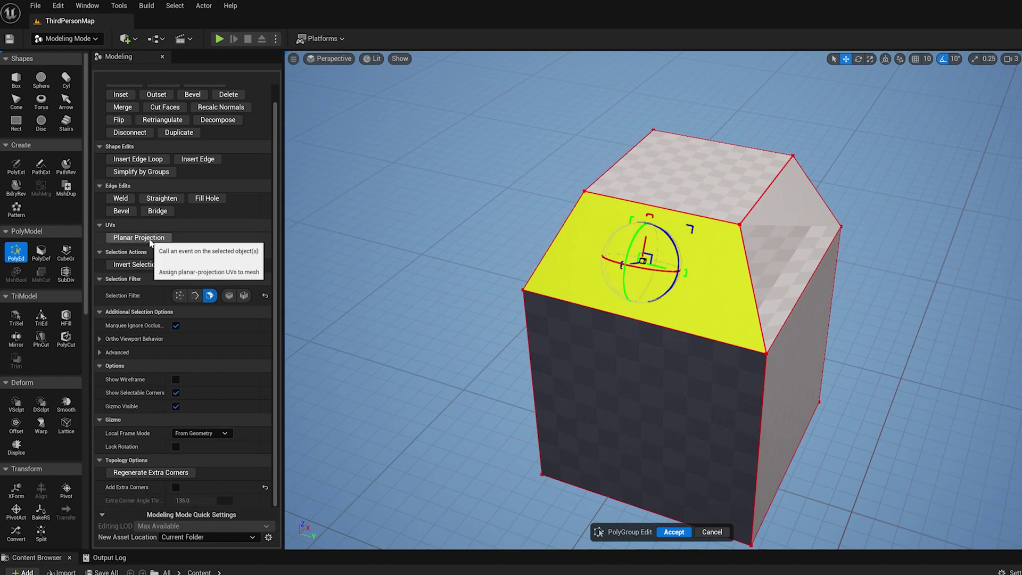
scroll(441, 267, up, 2)
alt+drag(441, 266, 483, 298)
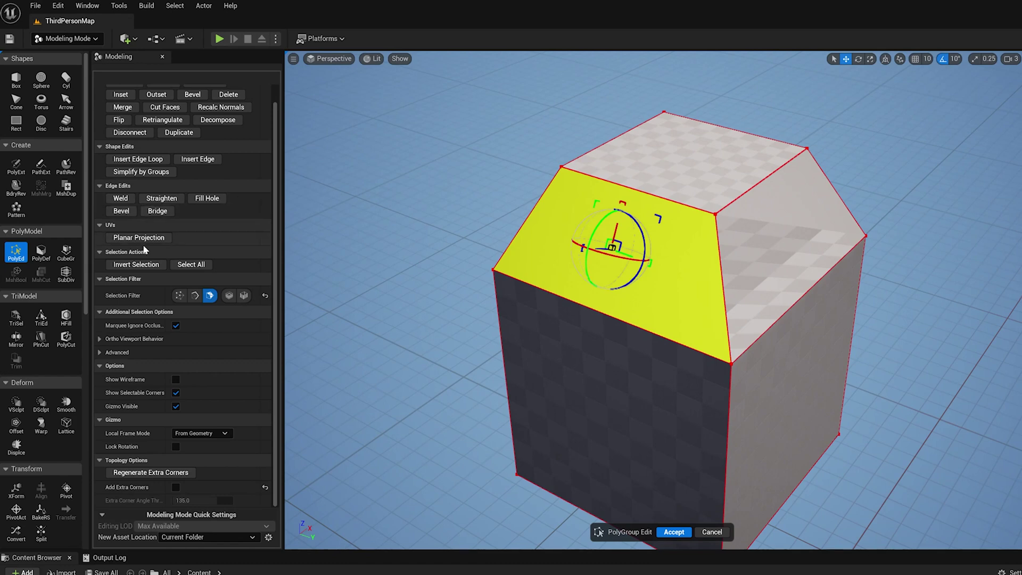
scroll(53, 373, down, 7)
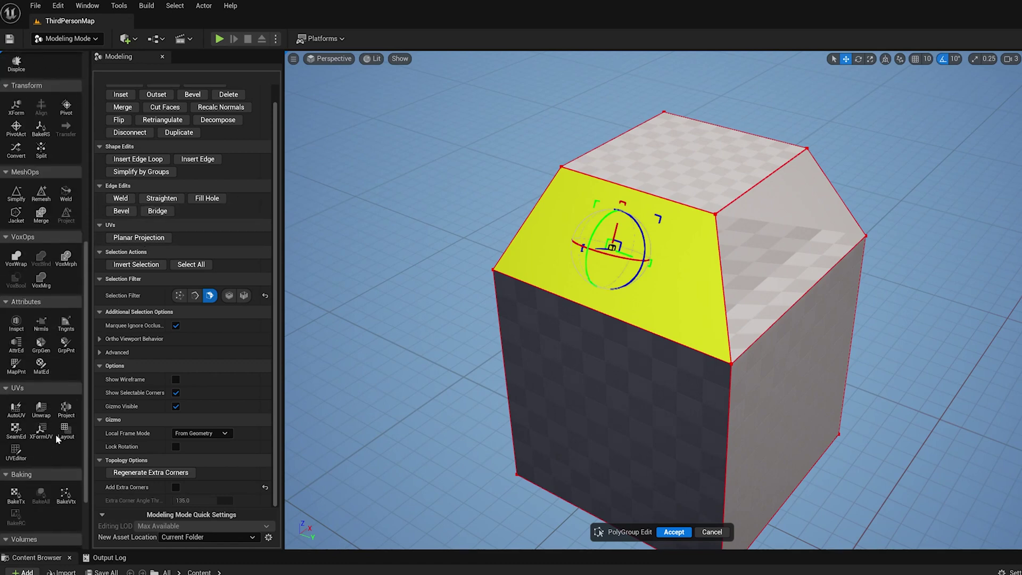
scroll(55, 438, down, 1)
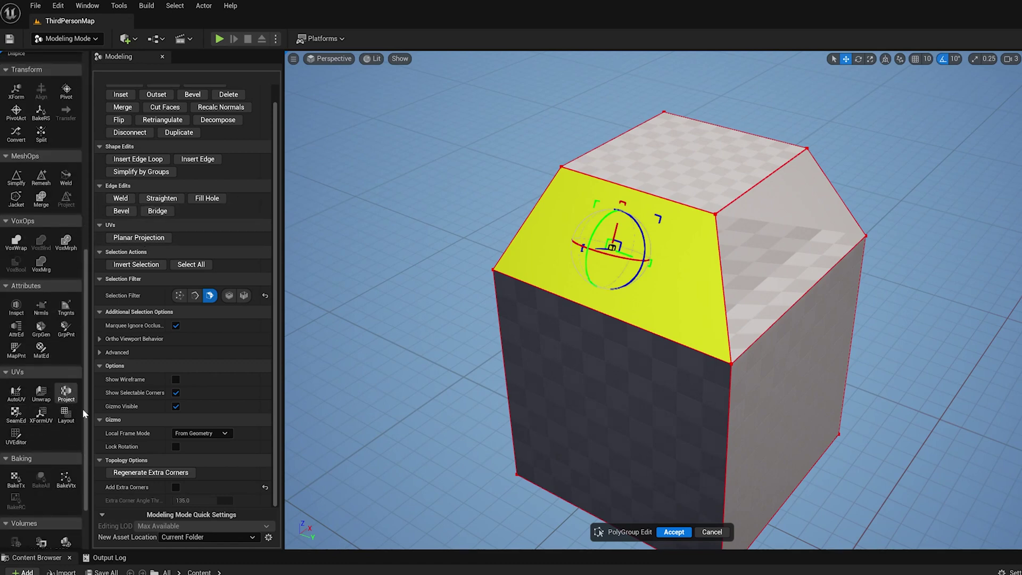
scroll(82, 408, up, 8)
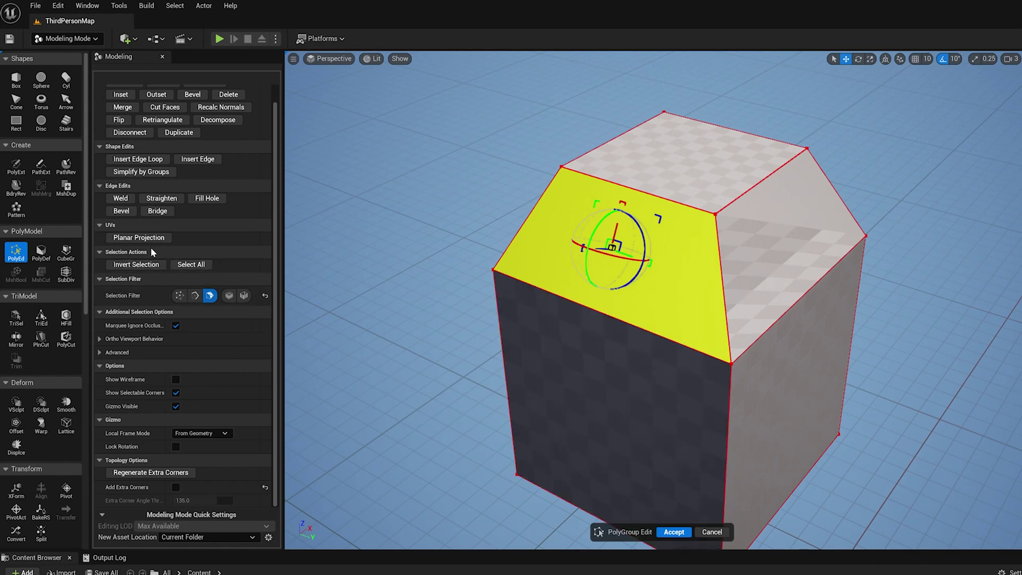
Apply a planar UV projection to the selected sloped face, running its direction line from the face's interior to its upper far corner, and clear the selection
click(140, 239)
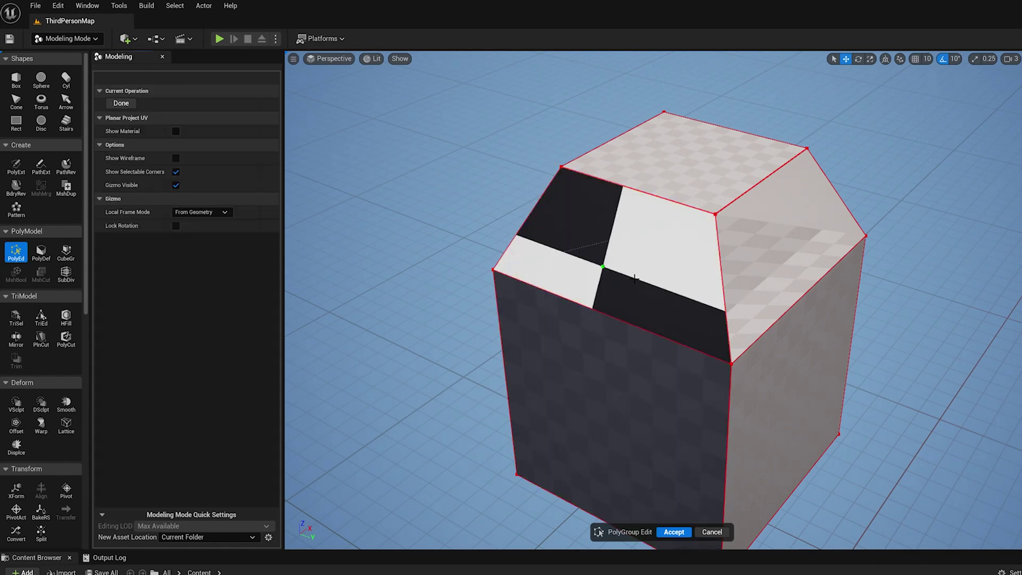
drag(601, 233, 611, 253)
click(677, 283)
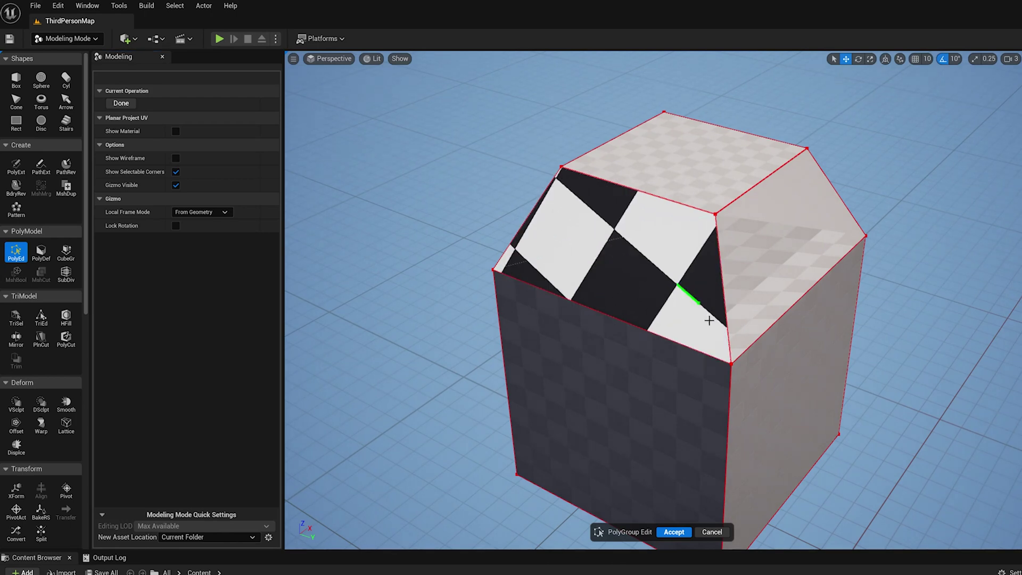
drag(601, 238, 564, 172)
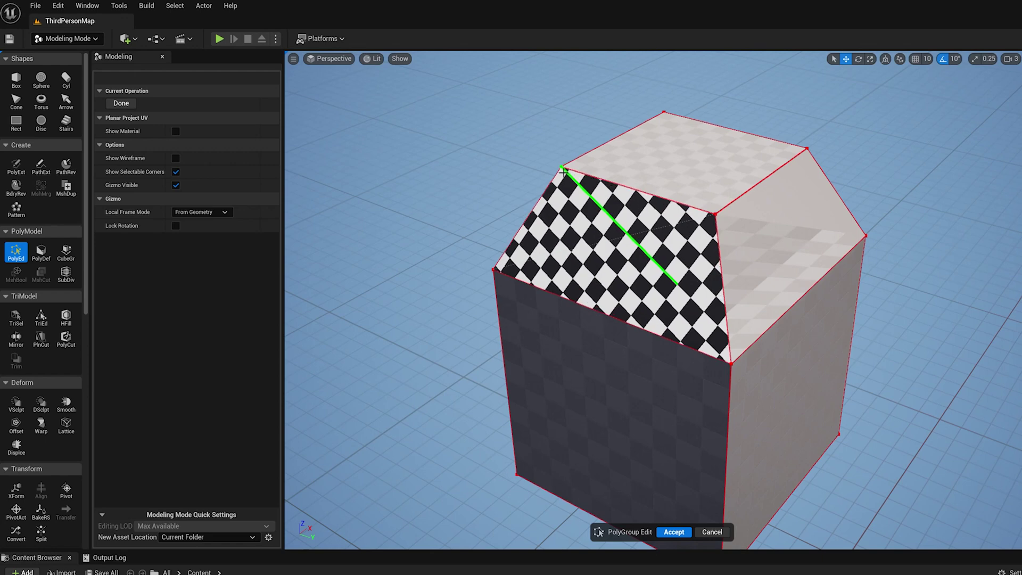
click(563, 172)
click(887, 314)
Select two adjacent sloped faces and planar-project their UVs together, from their shared lower corner to the far upper corner of one face
alt+drag(887, 315, 925, 315)
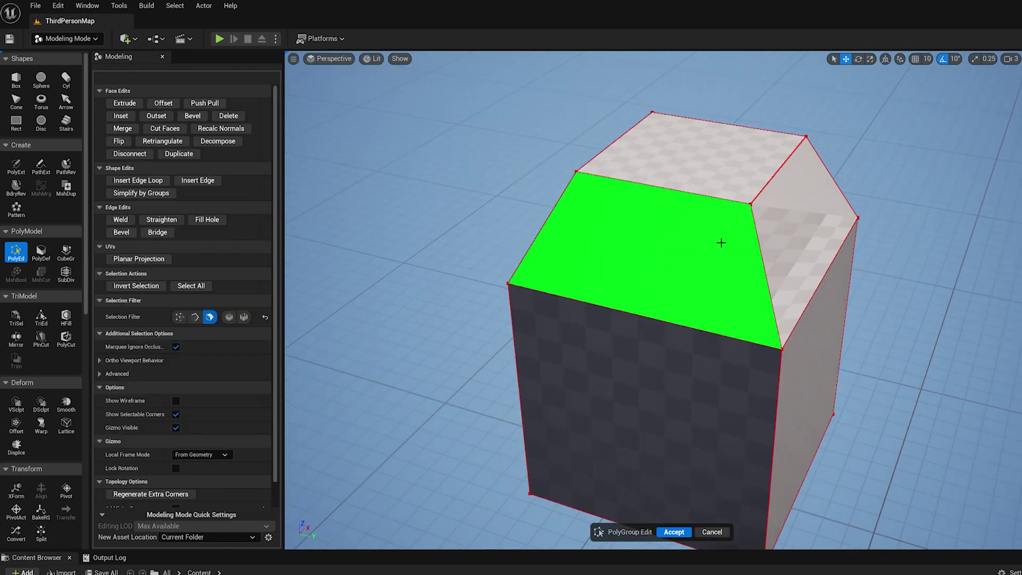
alt+drag(721, 243, 782, 319)
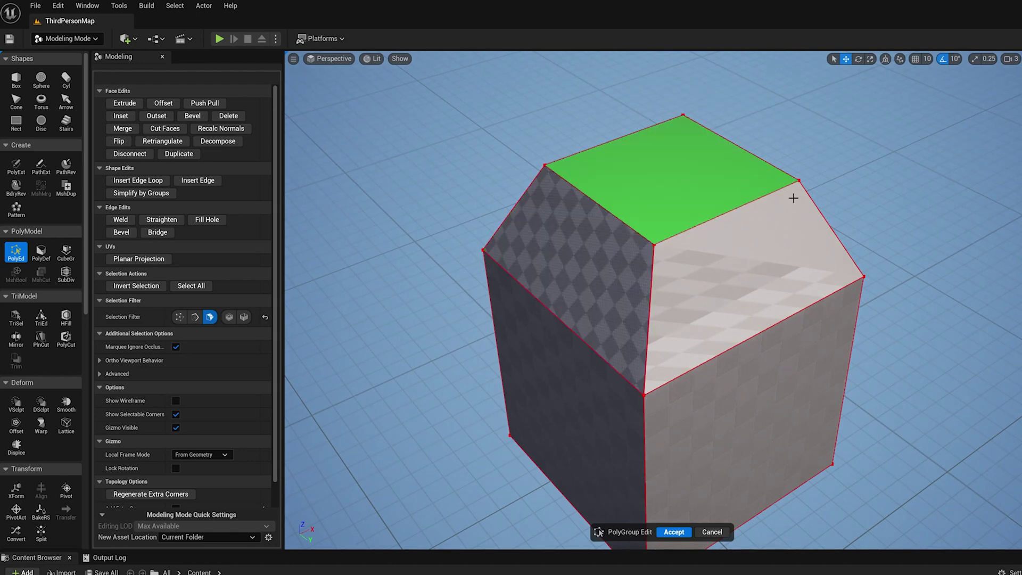
alt+drag(965, 343, 924, 338)
alt+drag(946, 282, 851, 292)
click(612, 269)
shift+click(714, 242)
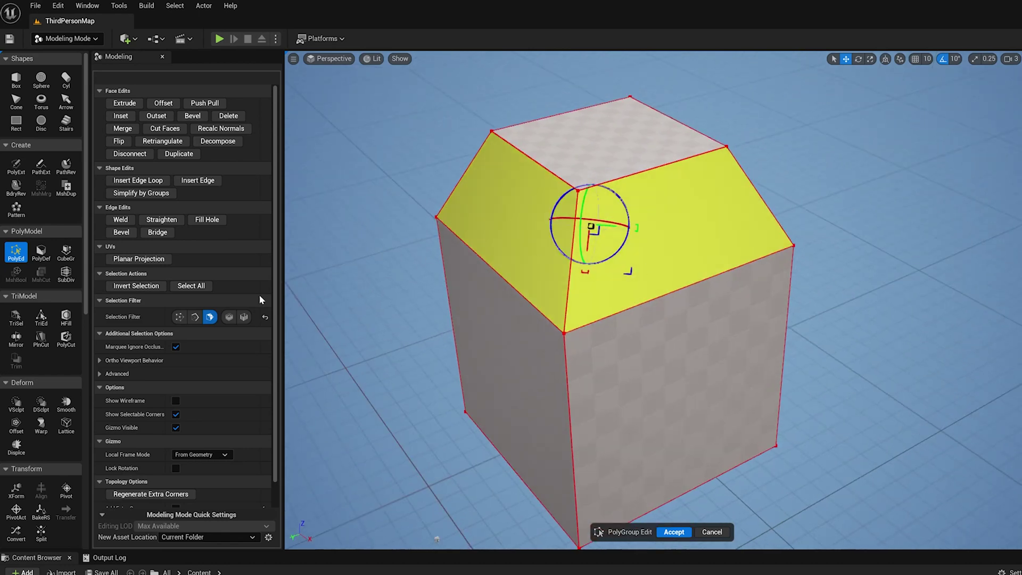
click(152, 261)
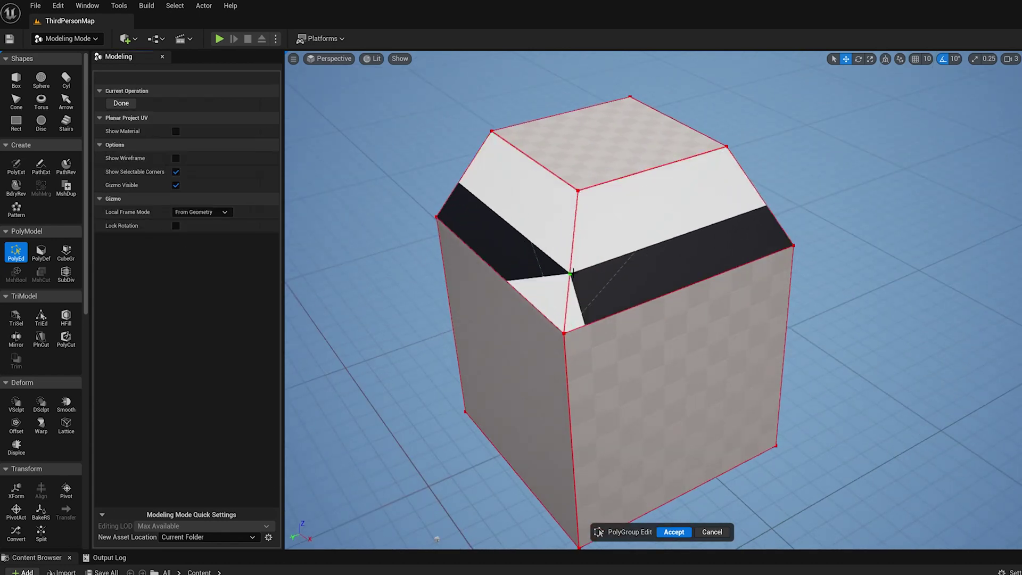
drag(564, 332, 733, 171)
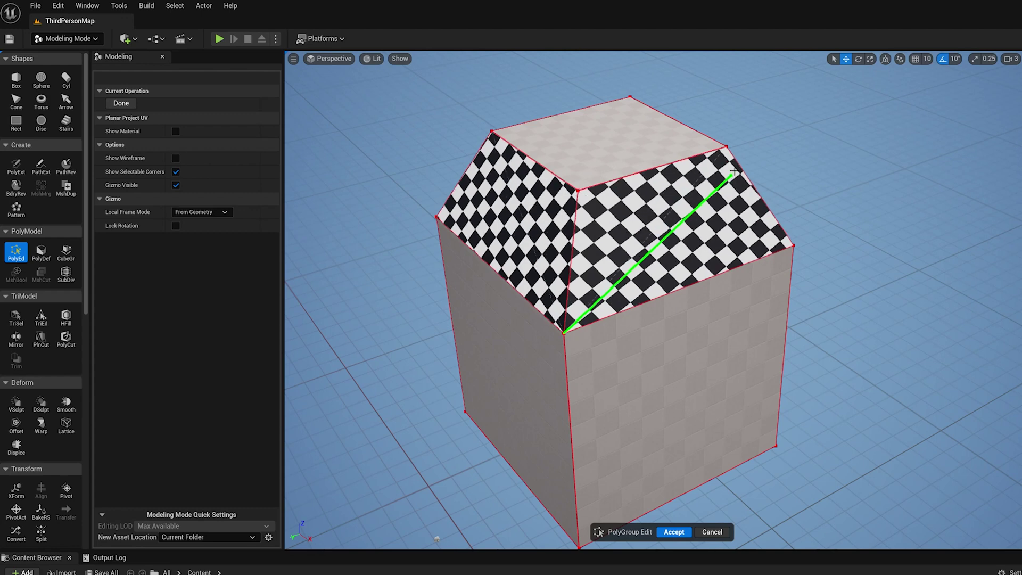
click(726, 150)
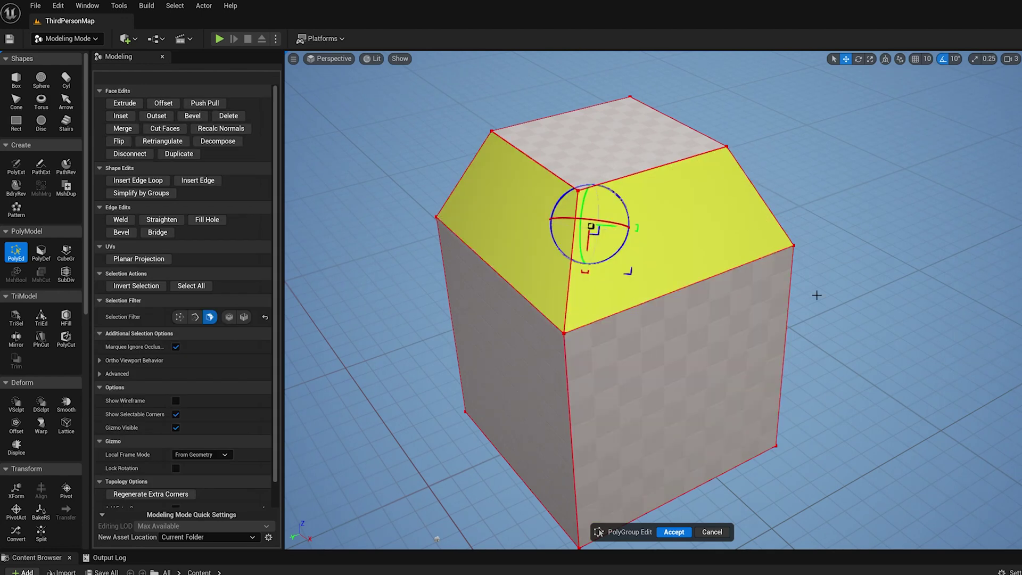
Clear the face selection and examine the checker pattern on the projected sloped faces from several sides
alt+drag(816, 295, 848, 210)
click(849, 270)
alt+drag(850, 271, 926, 240)
alt+drag(771, 276, 791, 239)
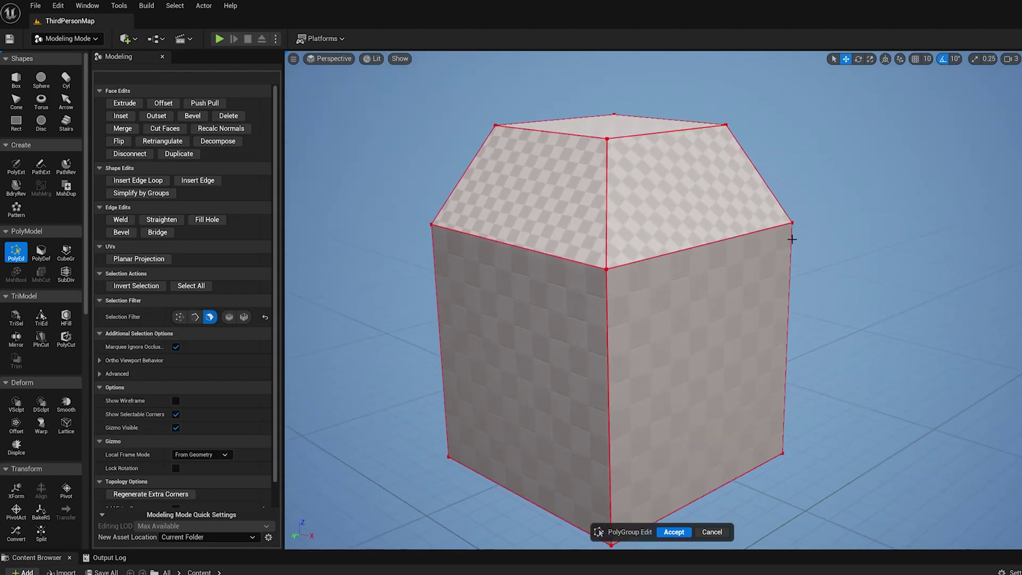
alt+drag(871, 182, 761, 293)
alt+drag(894, 245, 861, 190)
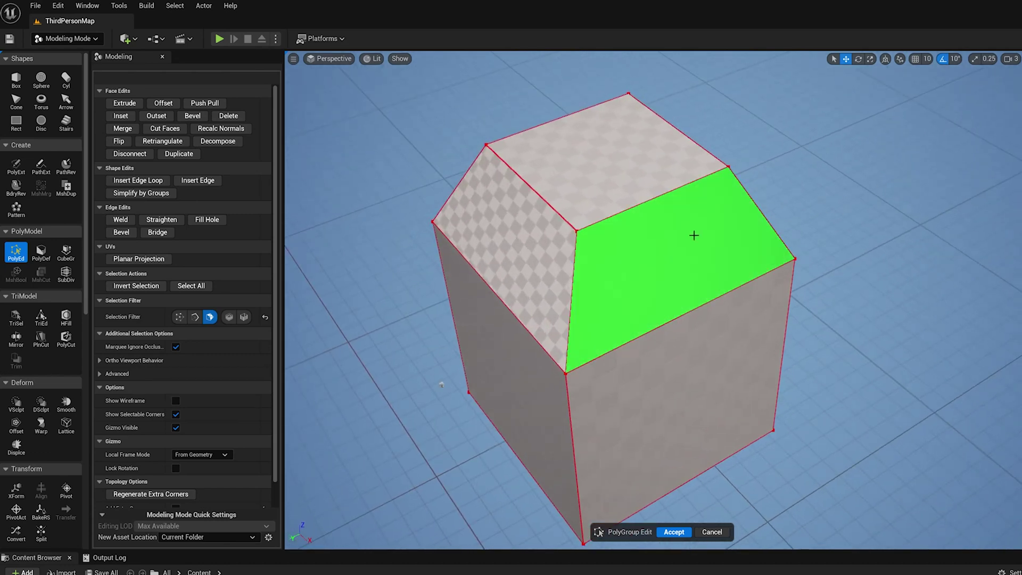
alt+drag(601, 273, 531, 206)
alt+drag(740, 223, 824, 218)
alt+drag(898, 275, 857, 202)
alt+drag(799, 183, 912, 287)
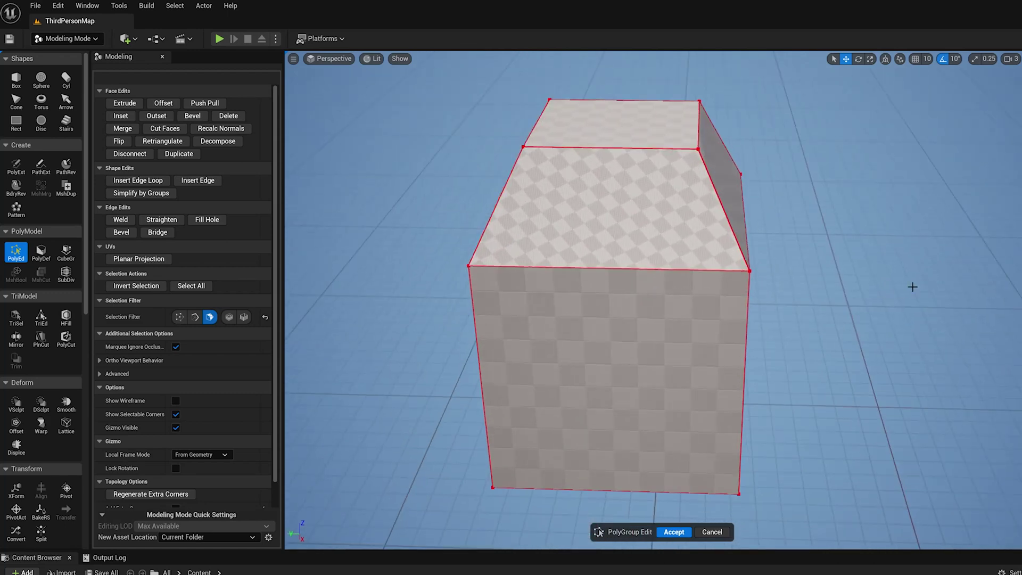